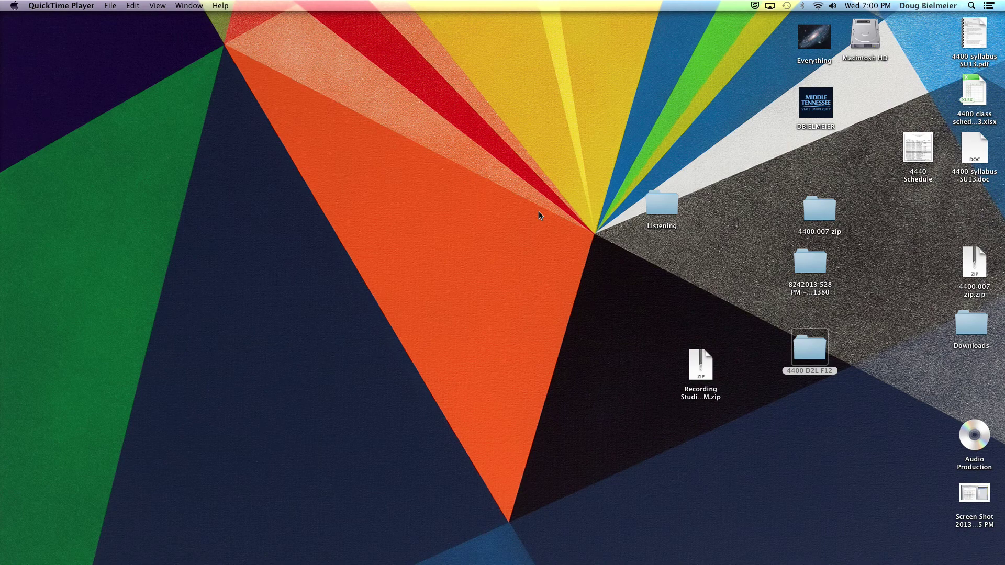
Open the Audio Production disc, expand MacModules.zip, and launch Chapter2_TETpracticeEQ from MacModules 3
click(974, 437)
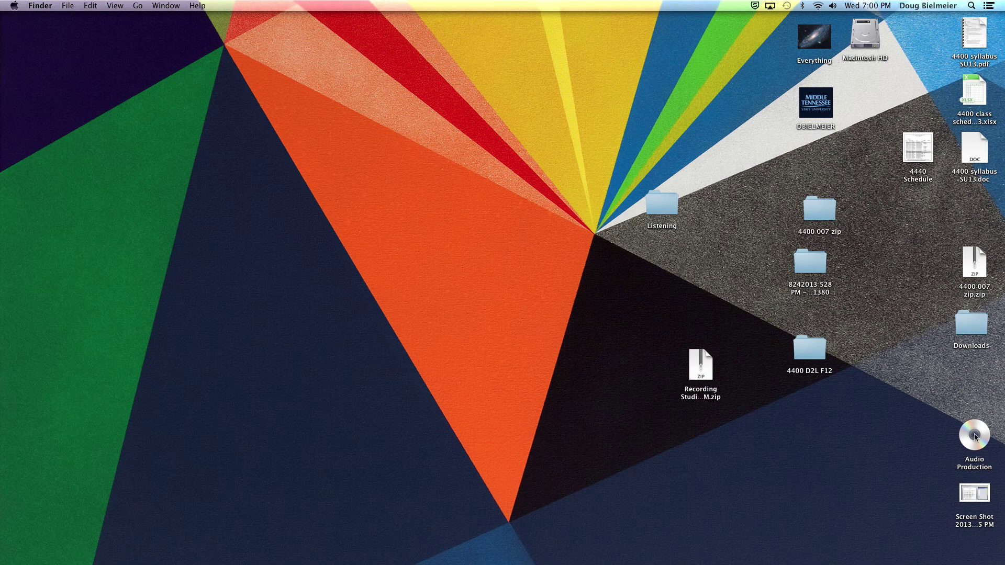
click(971, 449)
double_click(970, 449)
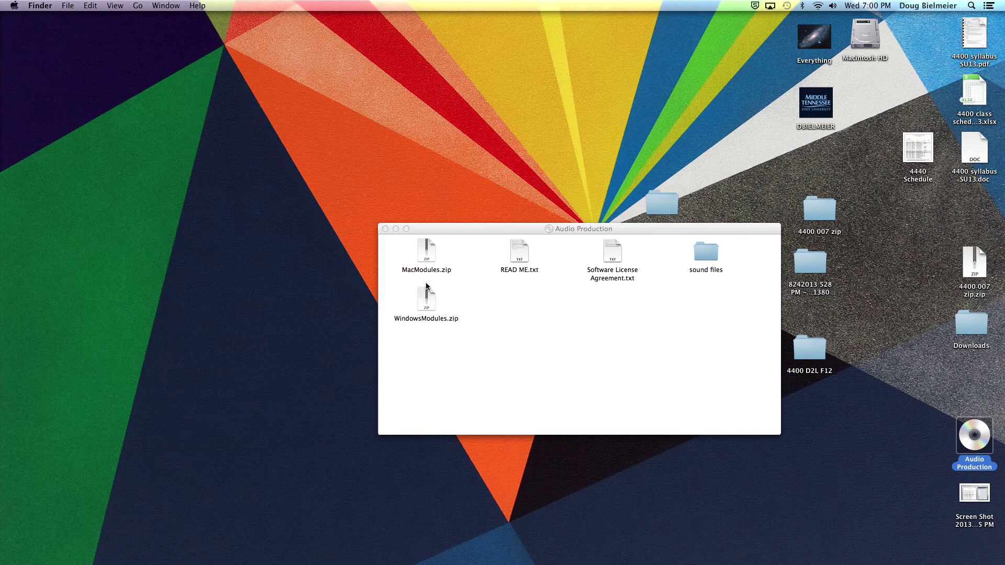
double_click(426, 251)
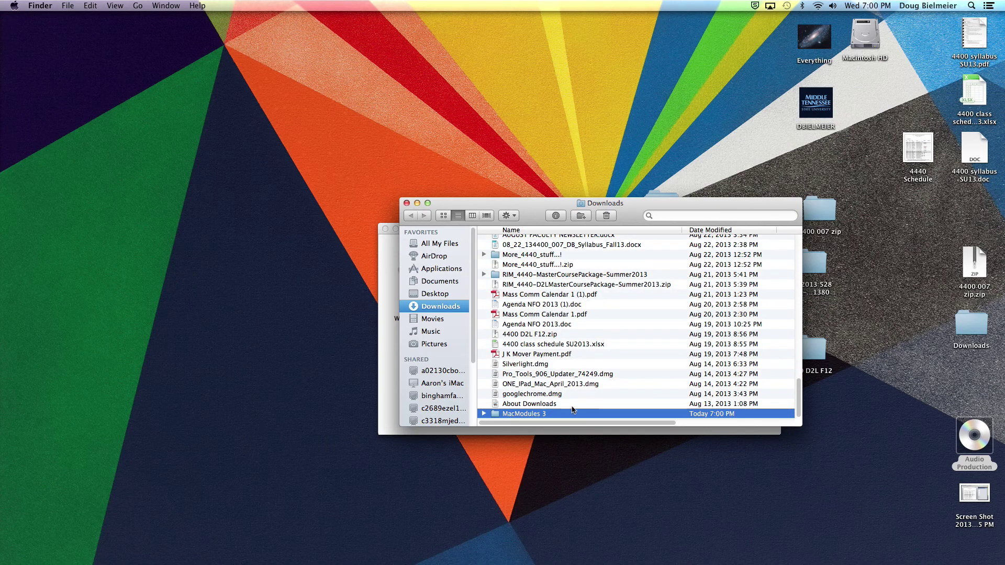
double_click(524, 413)
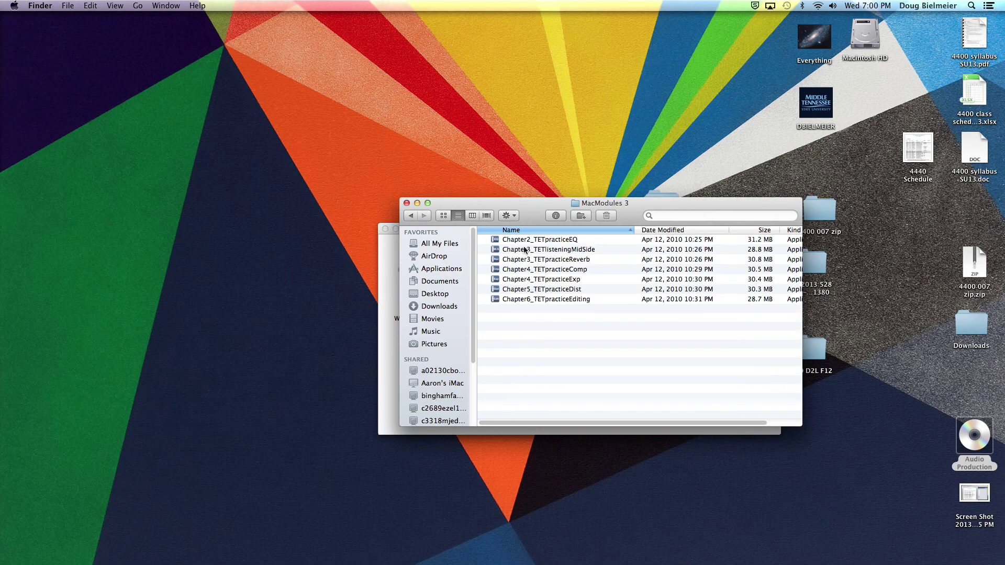
double_click(558, 242)
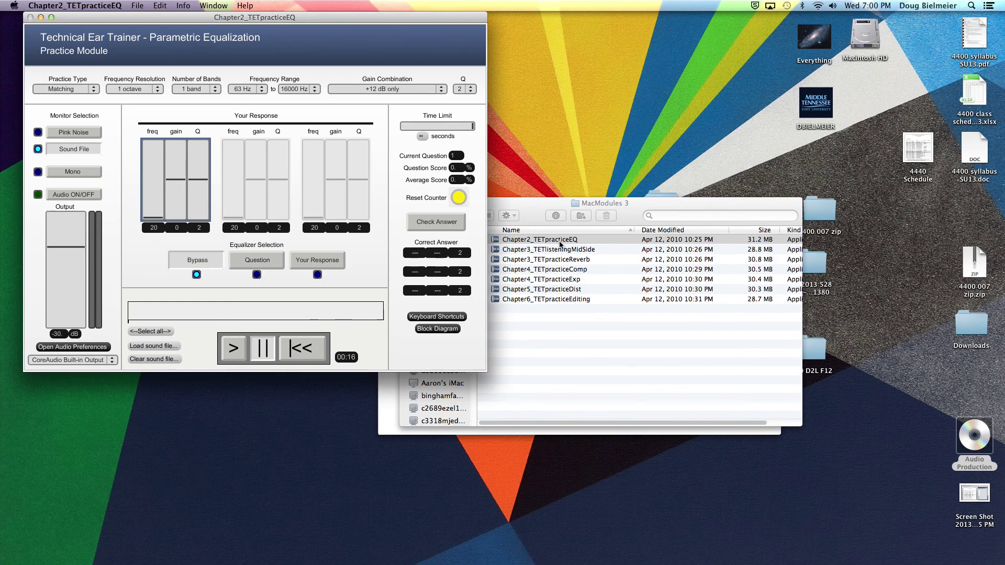
Move the Technical Ear Trainer window to the centre of the screen
drag(315, 22, 530, 49)
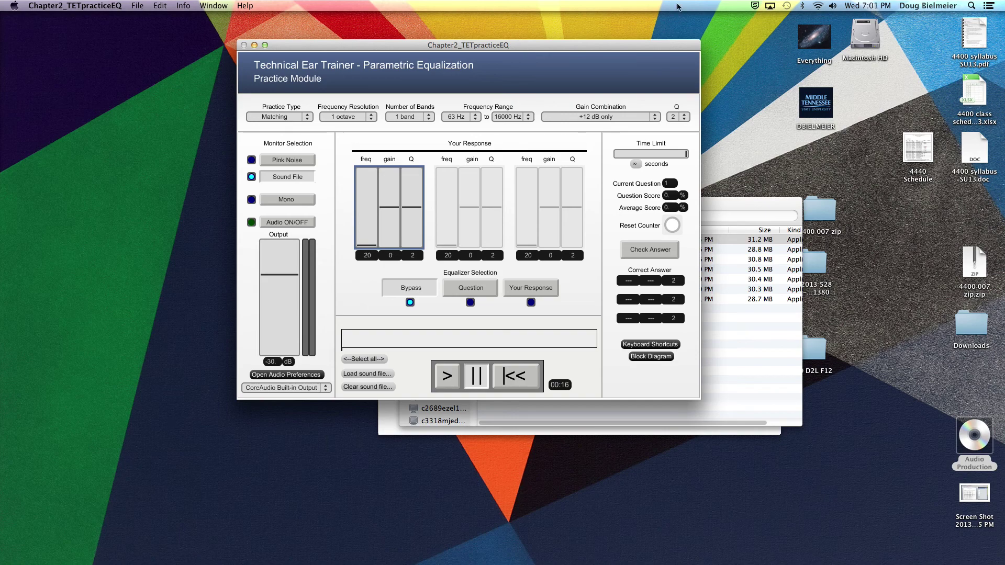
Switch monitoring to Pink Noise and keep CoreAudio Built-in Output as the output device
click(300, 160)
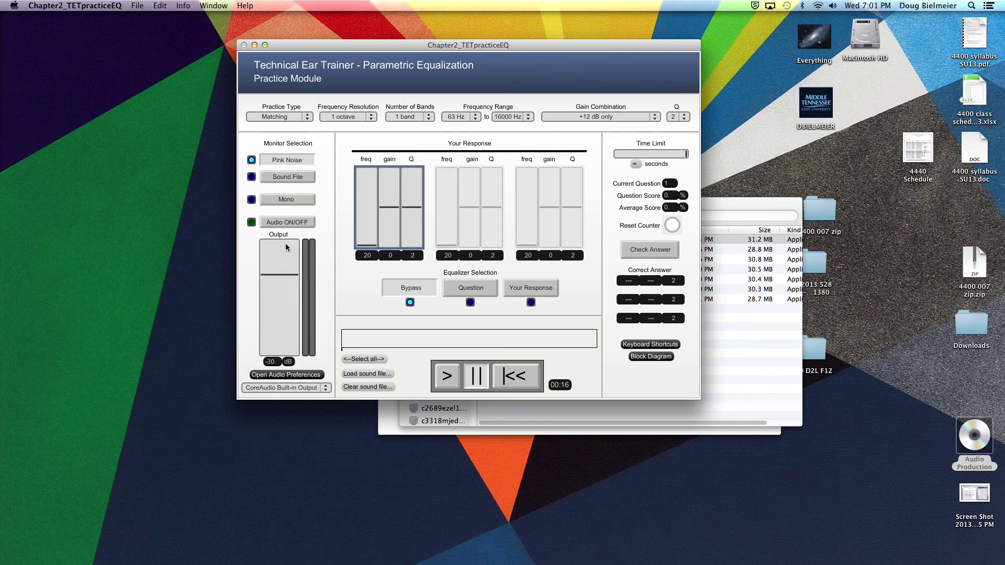
click(304, 390)
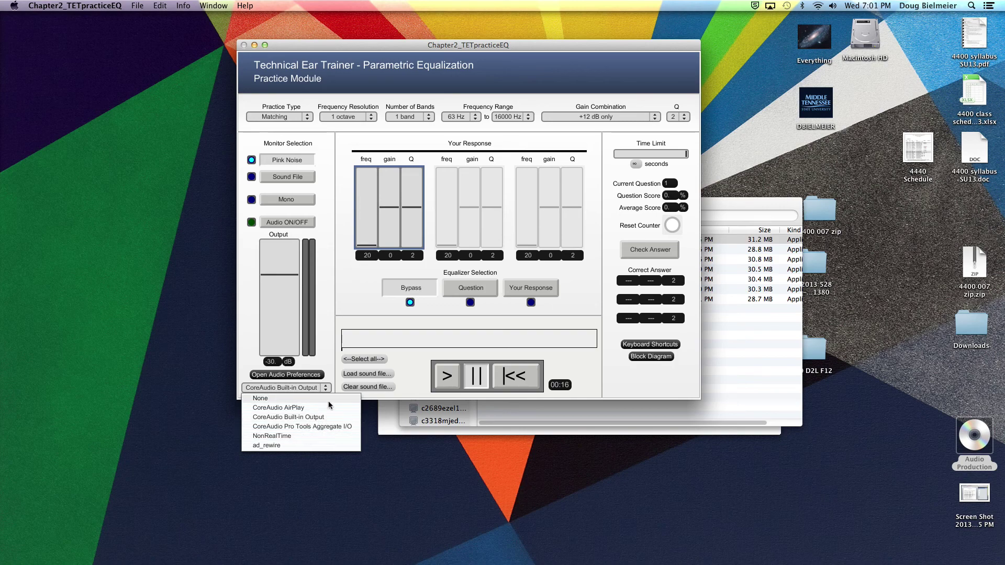
click(324, 344)
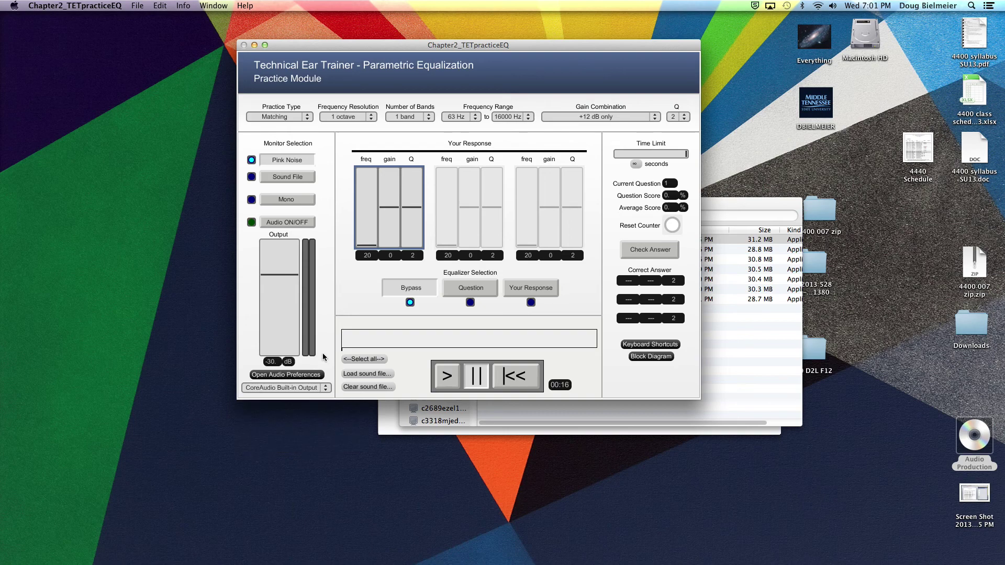
click(294, 387)
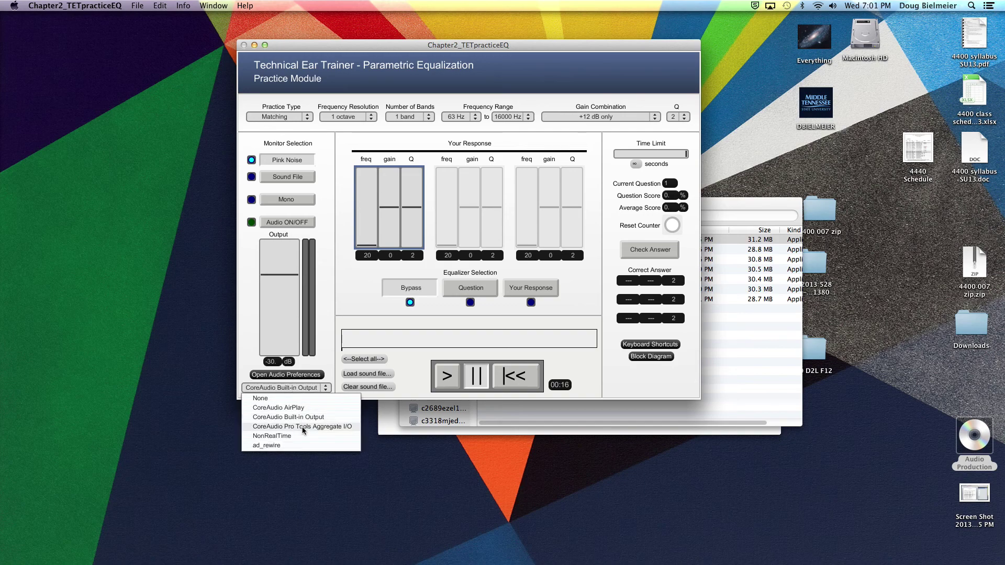
click(324, 340)
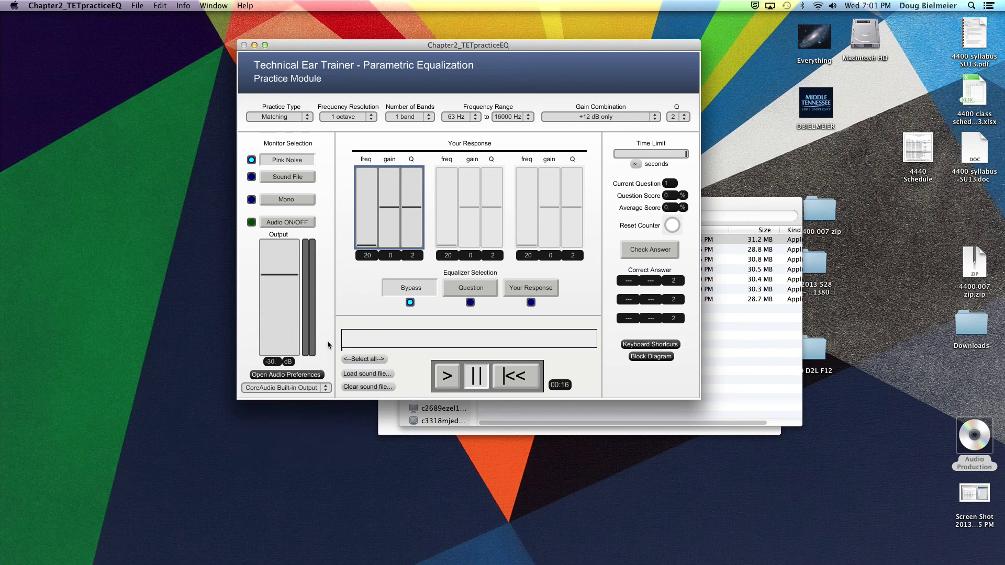
Turn audio on and raise the Output level from -30 to -25 dB
click(291, 222)
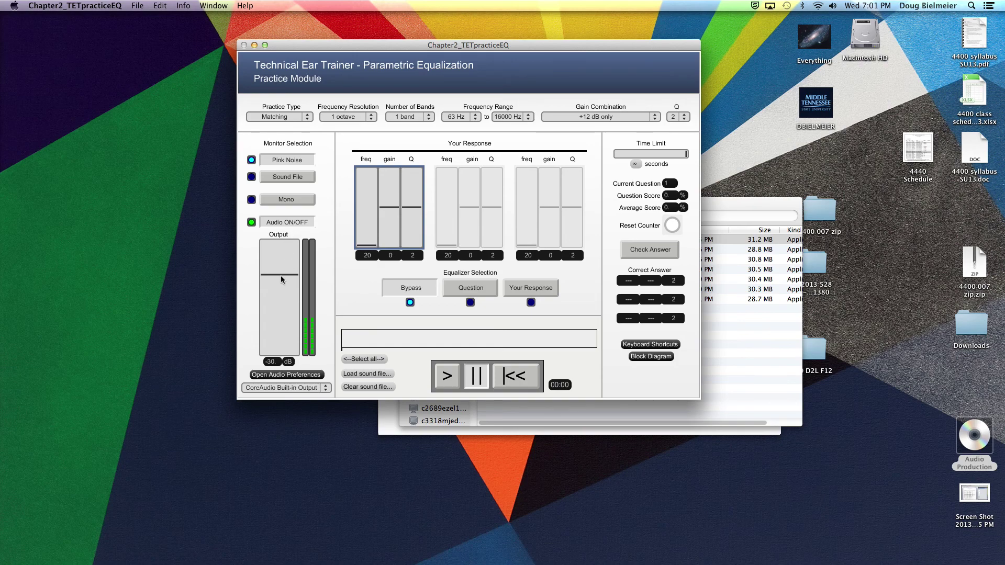
mouse_move(281, 274)
mouse_down()
mouse_move(280, 258)
mouse_move(283, 269)
mouse_up()
click(305, 117)
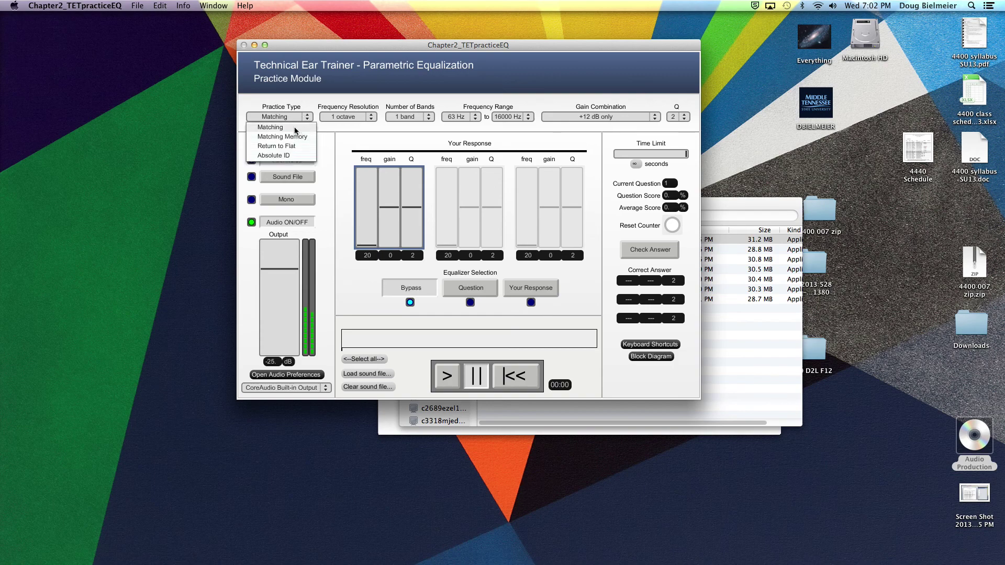
click(295, 128)
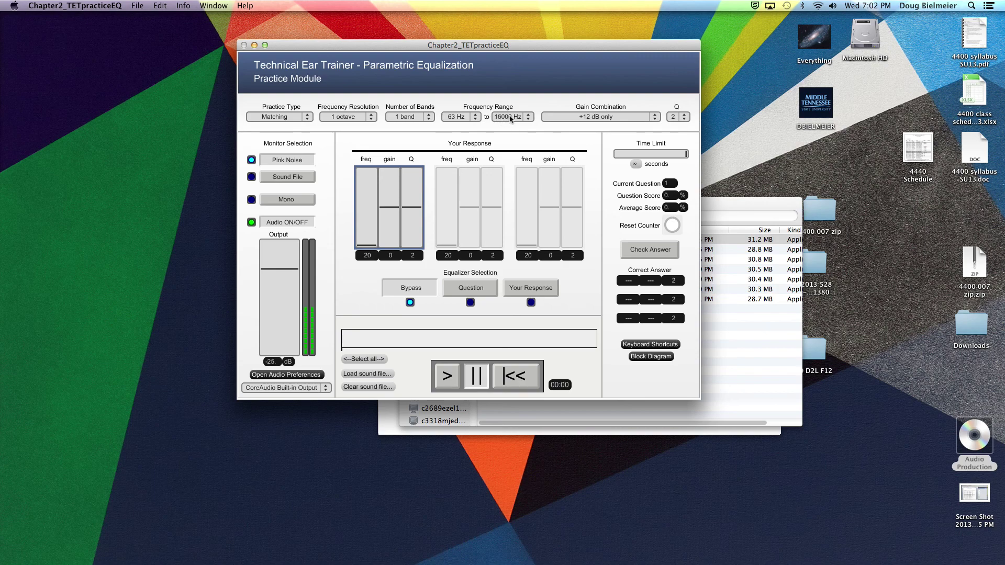
click(460, 118)
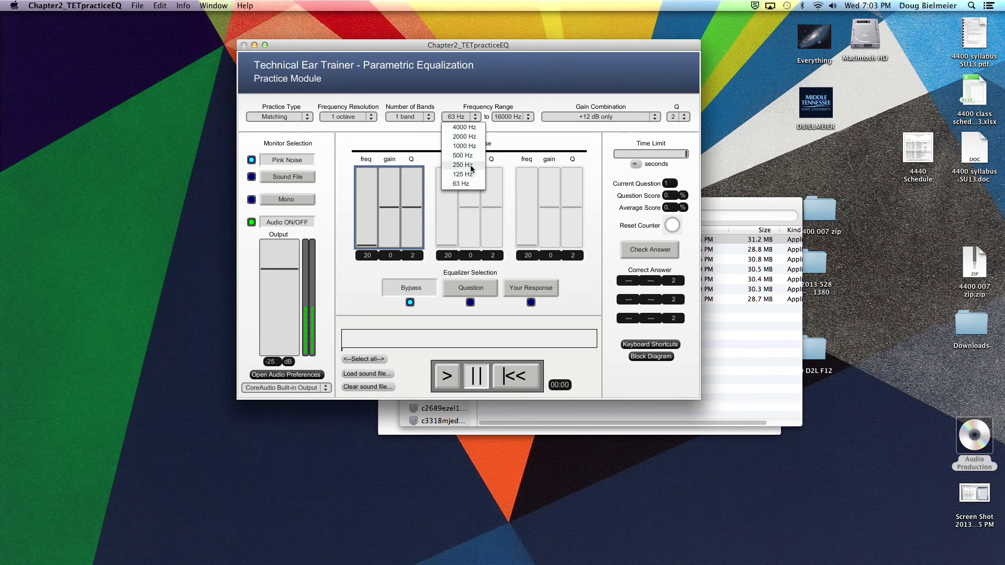
click(494, 91)
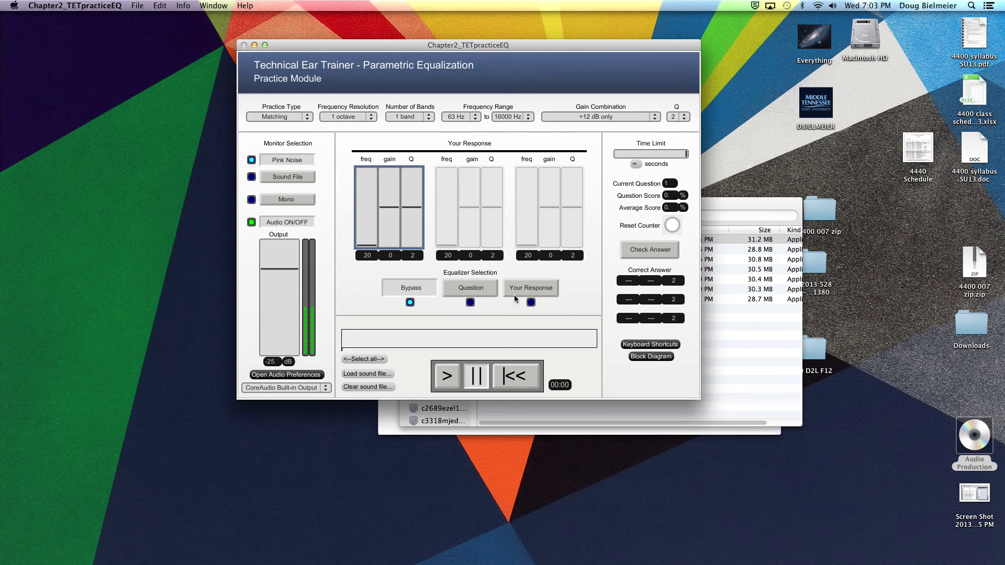
click(470, 289)
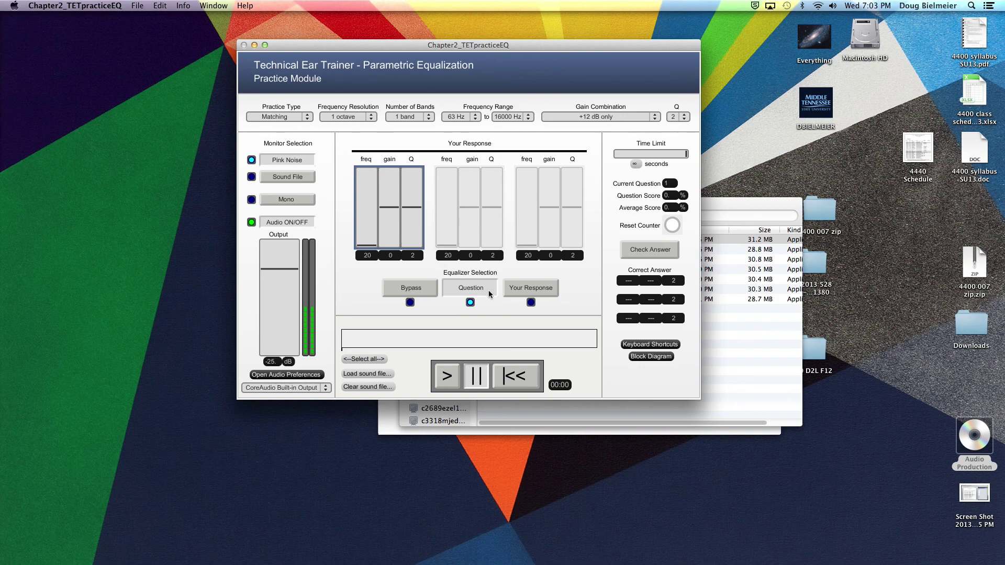
Set band 1 to +12 dB at 4000 Hz, Q 2, comparing it against the Question EQ
click(525, 289)
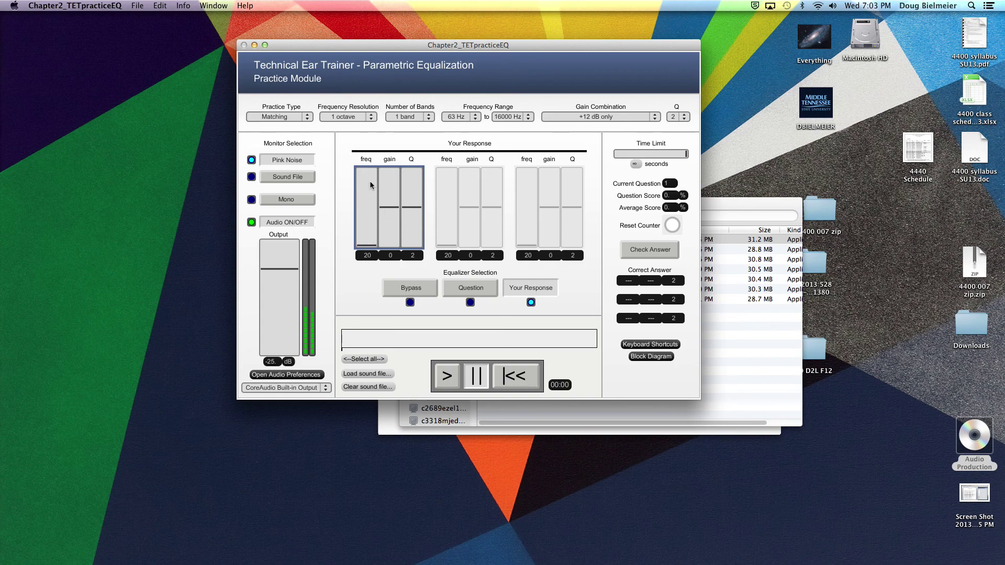
drag(369, 181, 370, 177)
click(478, 287)
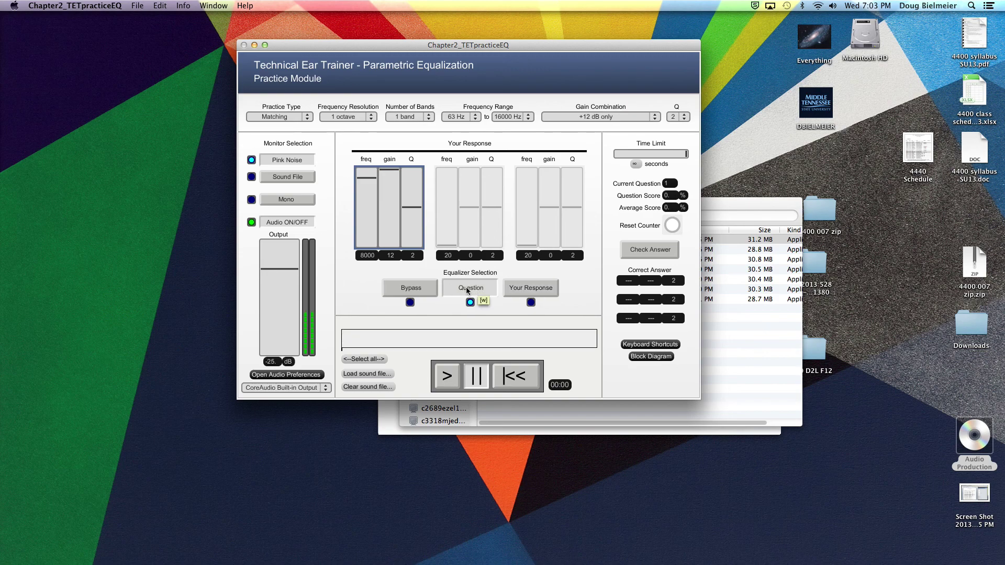
click(530, 287)
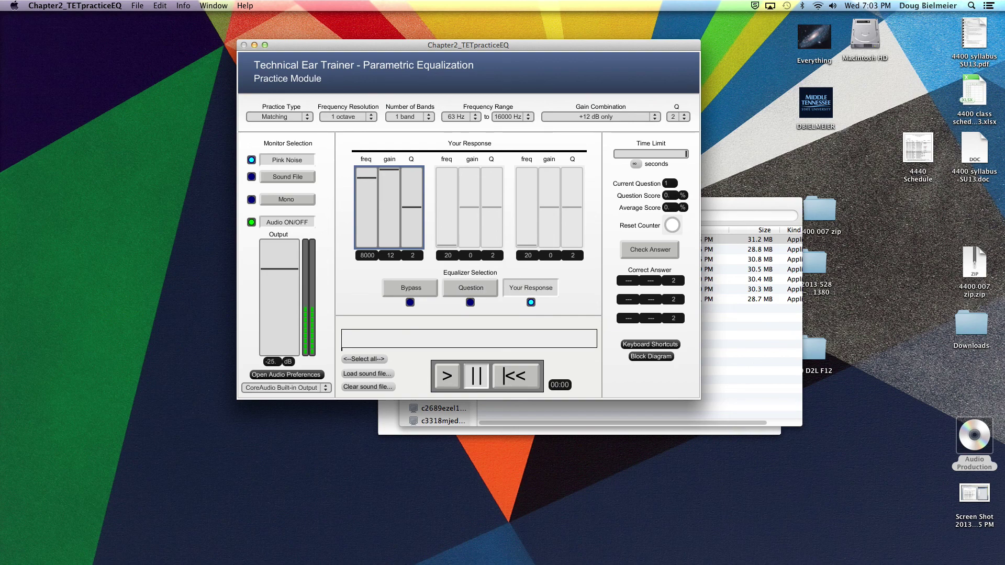
drag(368, 177, 368, 187)
click(470, 289)
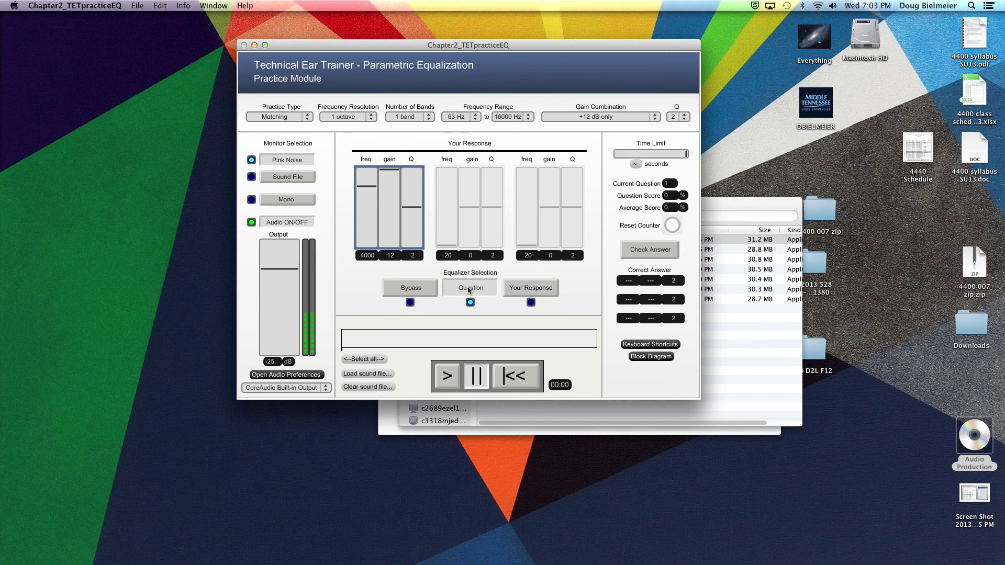
click(530, 291)
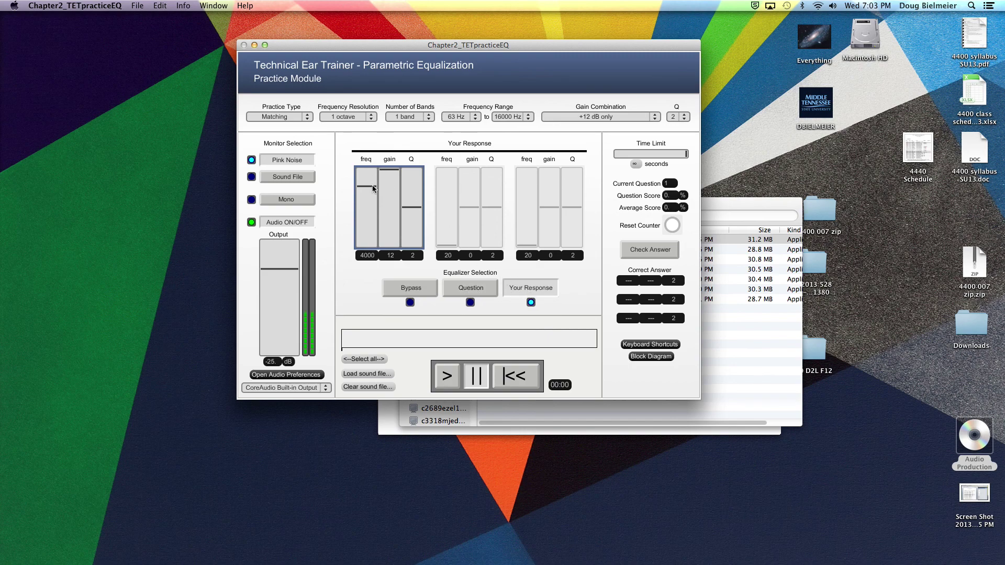
Raise band 1 to 8000 Hz and check the answer, scoring 100%
drag(373, 188, 373, 179)
click(649, 250)
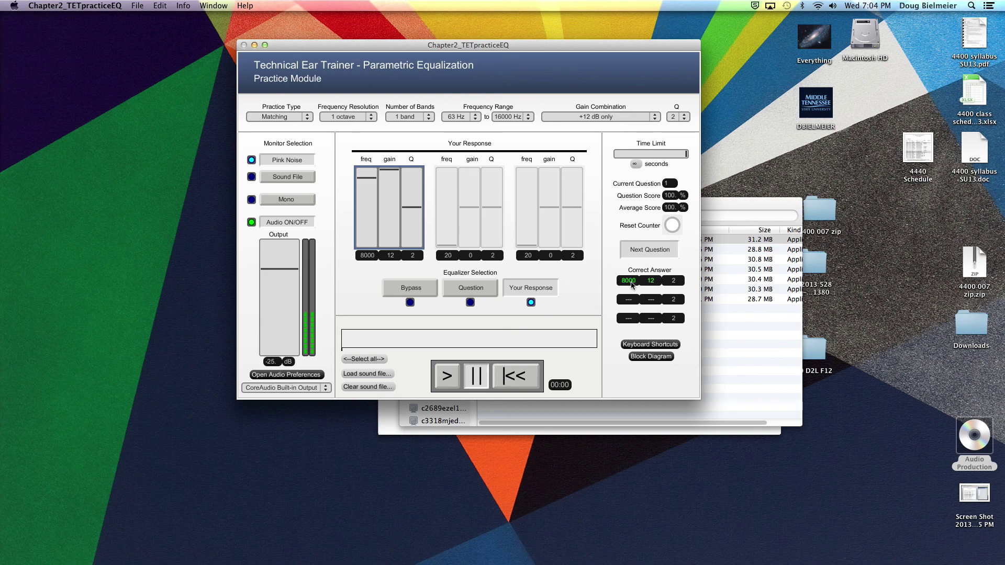
Answer question 2 with band 1 at 63 Hz, +12 dB, scoring 0% against 125 Hz
click(647, 249)
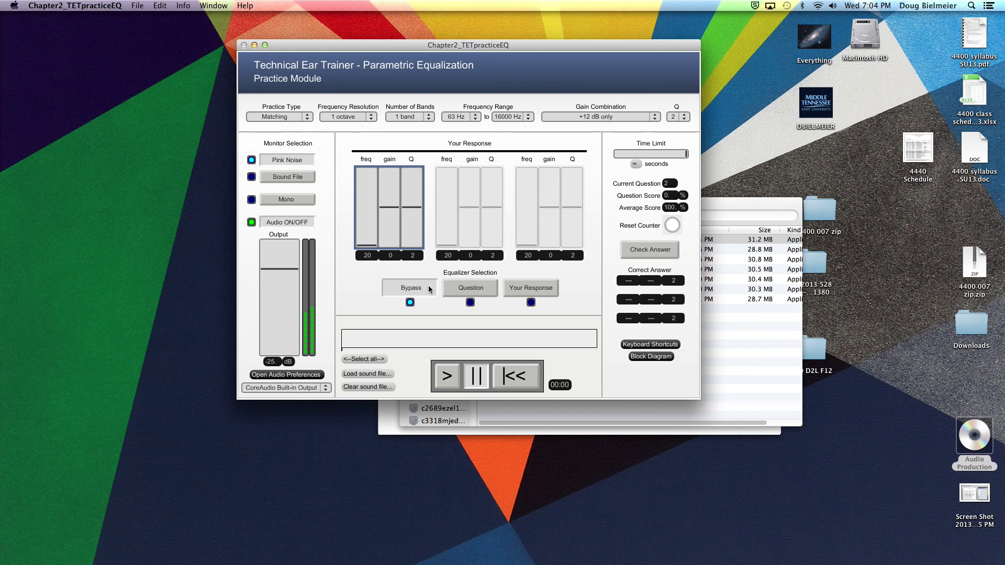
click(478, 292)
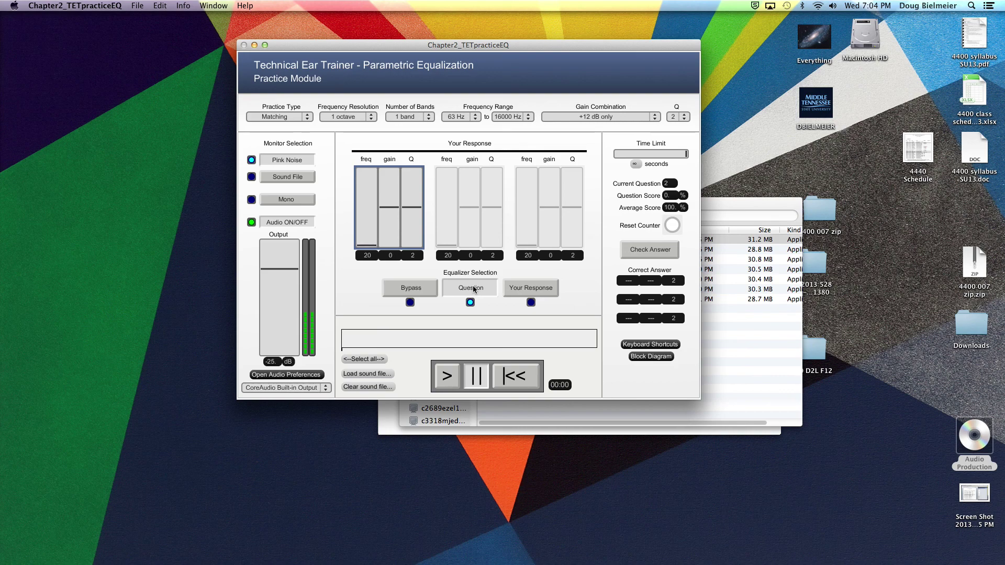
click(521, 289)
key(Up)
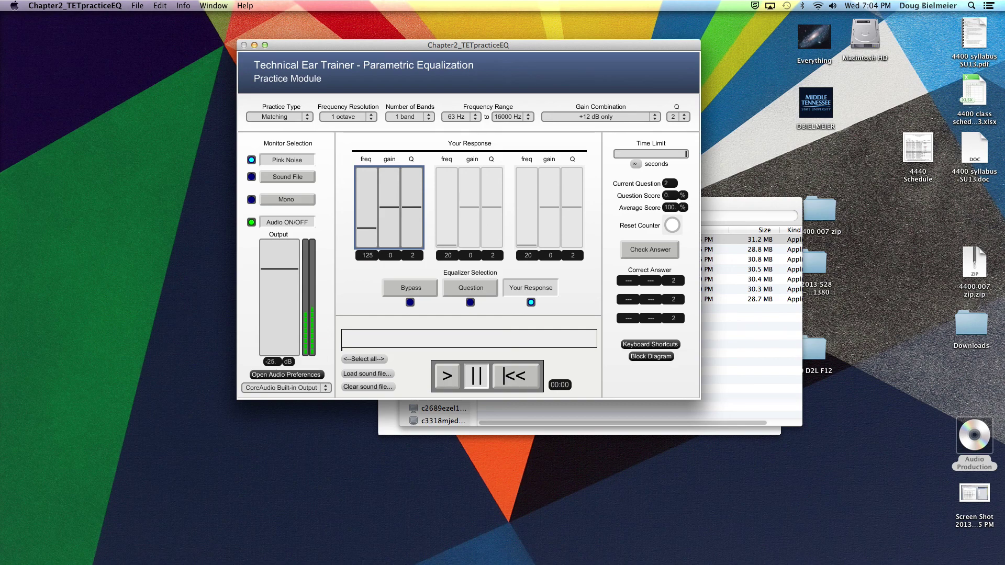
key(Up)
key(Down)
key(Down)
key(Down)
key(Up)
key(Right)
click(645, 249)
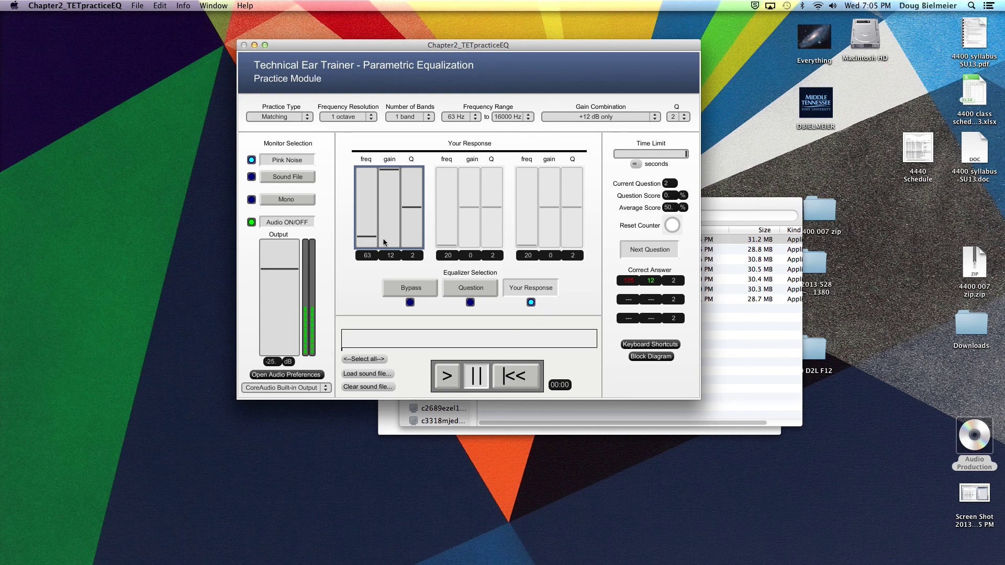
Load the song 9 Holiday from the Listening folder
click(366, 373)
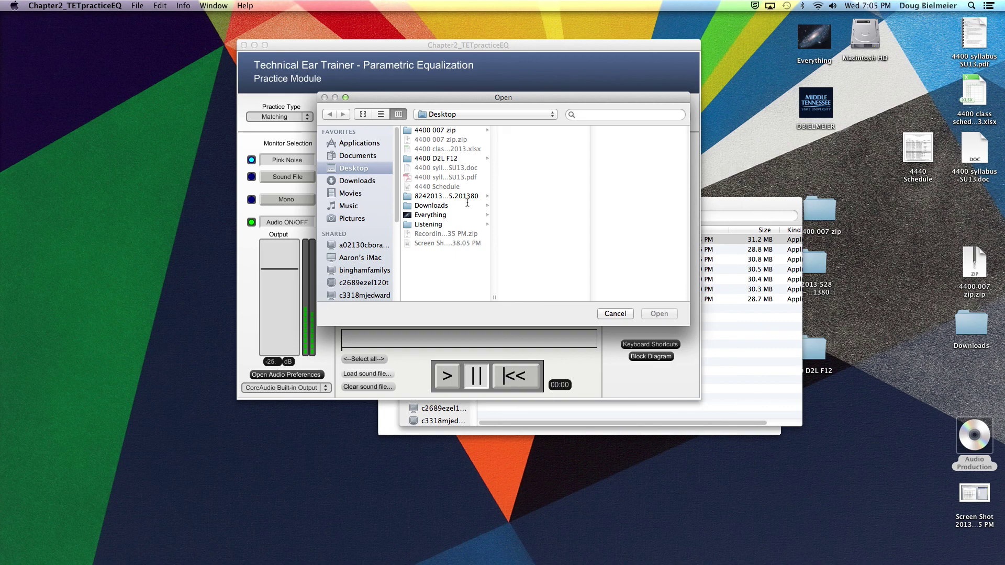
click(439, 225)
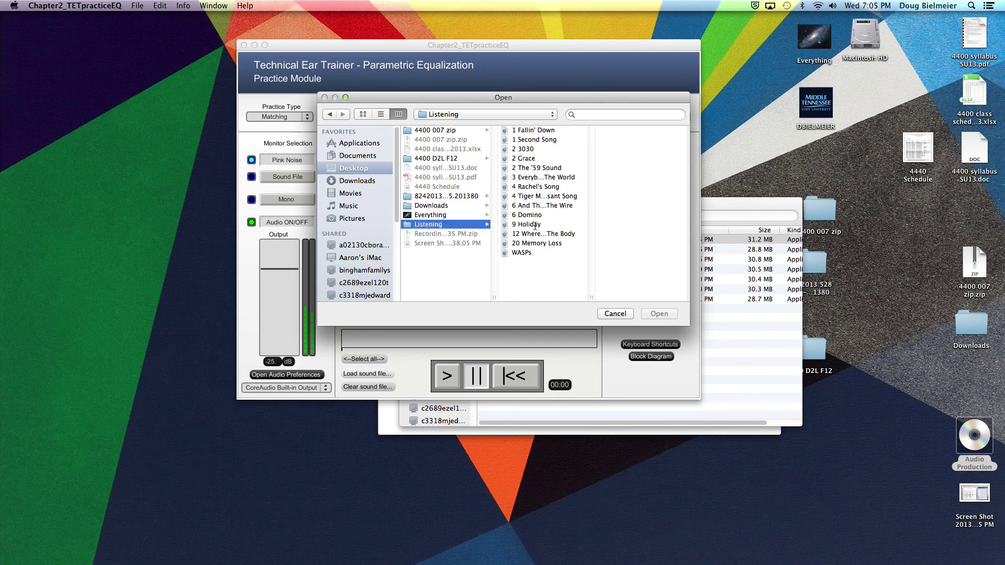
click(535, 225)
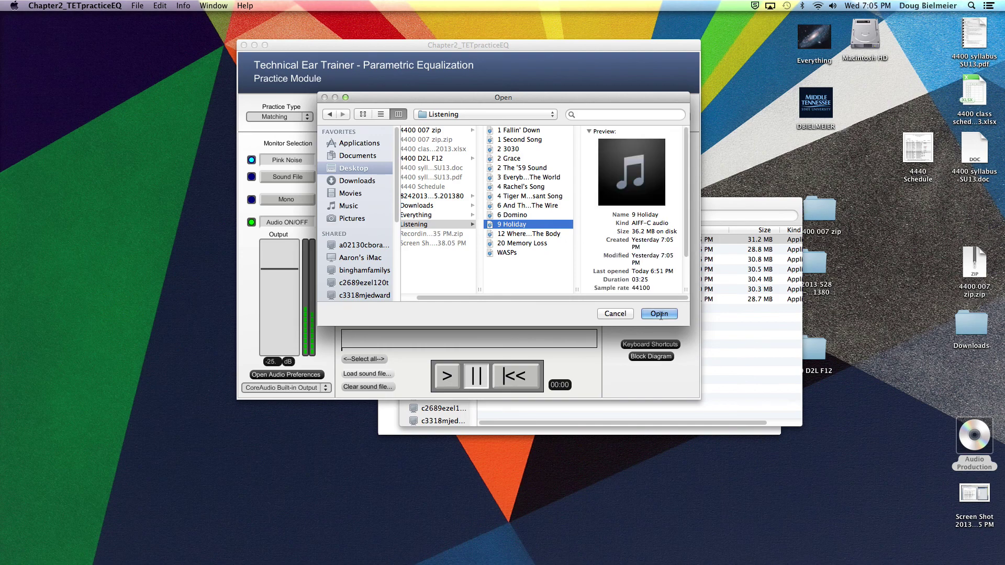
click(659, 314)
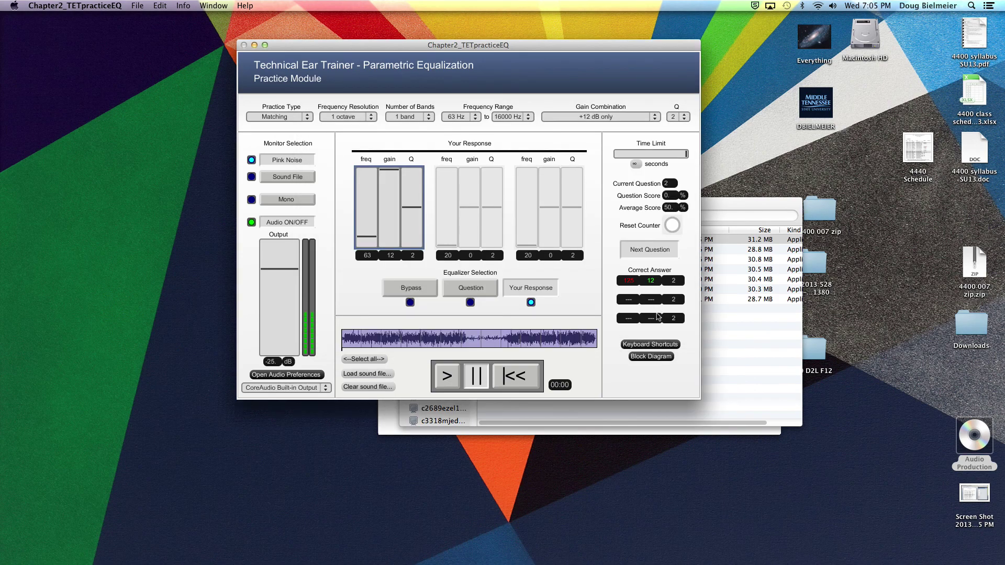
On question 3, compare Question and Your Response on the song, pause at 00:16, then return to pink noise
click(647, 249)
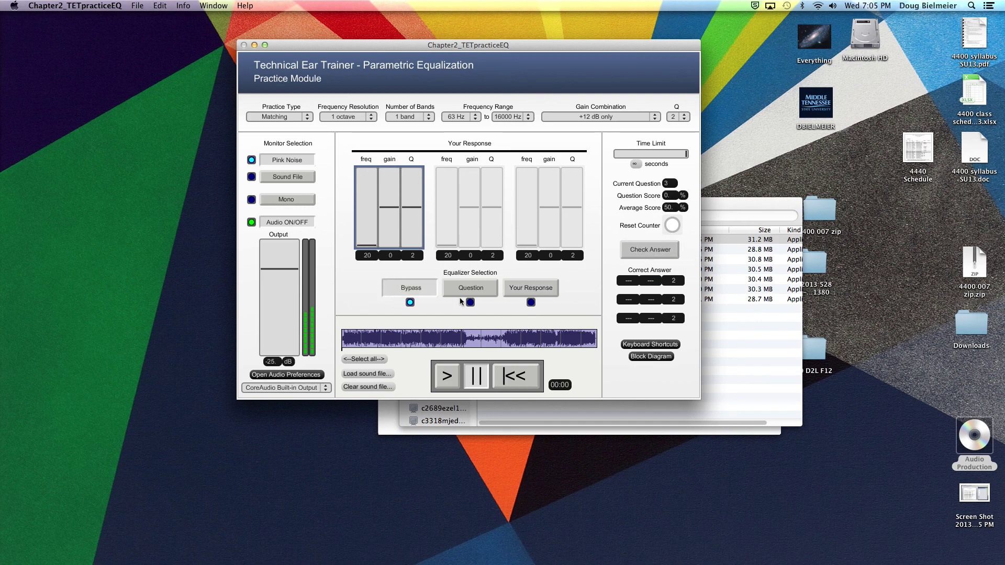
click(290, 176)
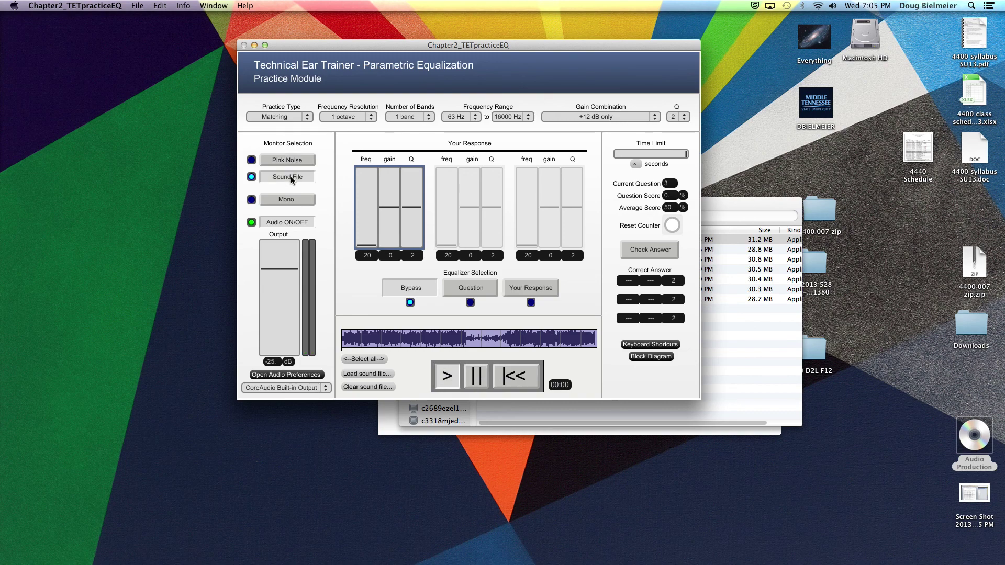
click(471, 287)
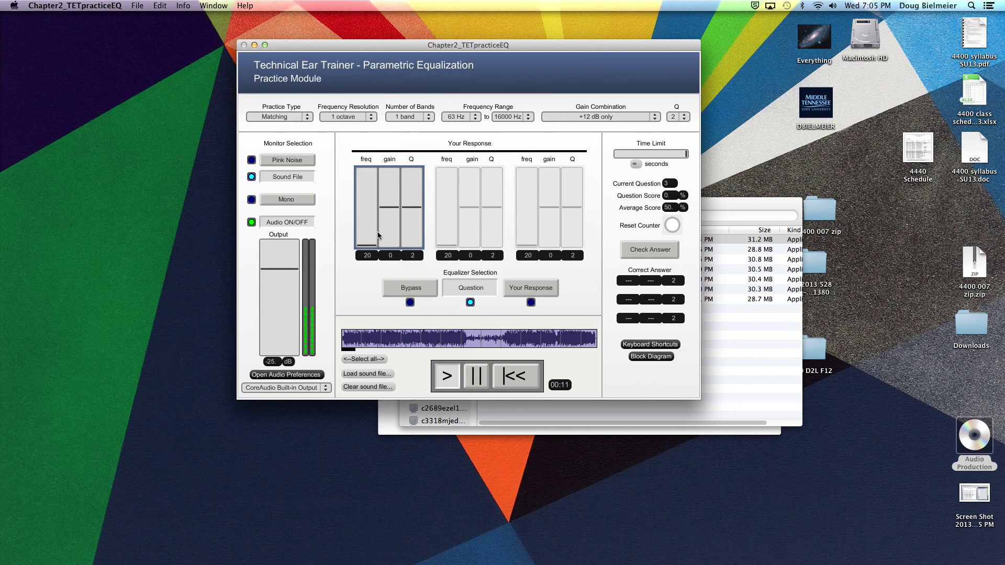
click(536, 286)
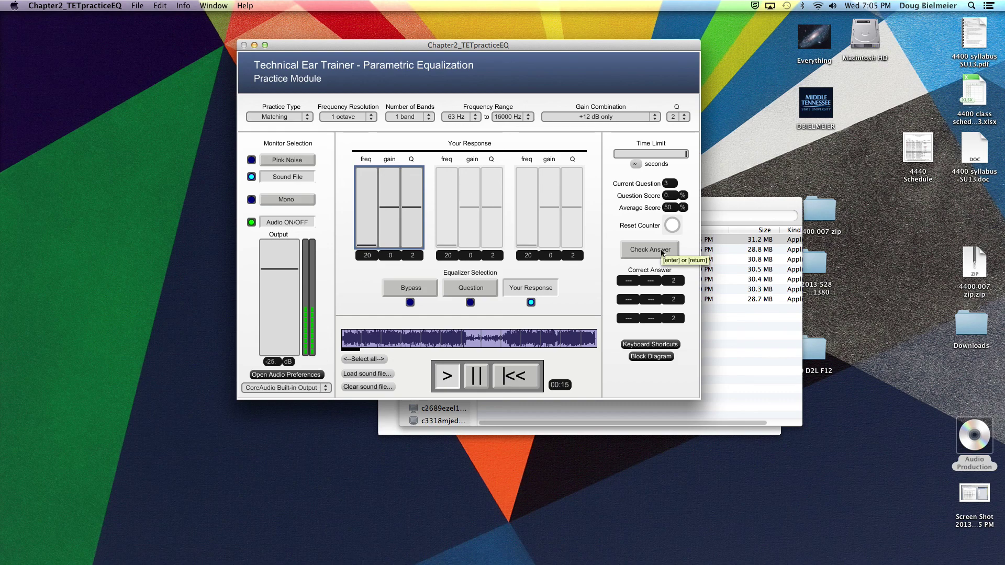
click(476, 376)
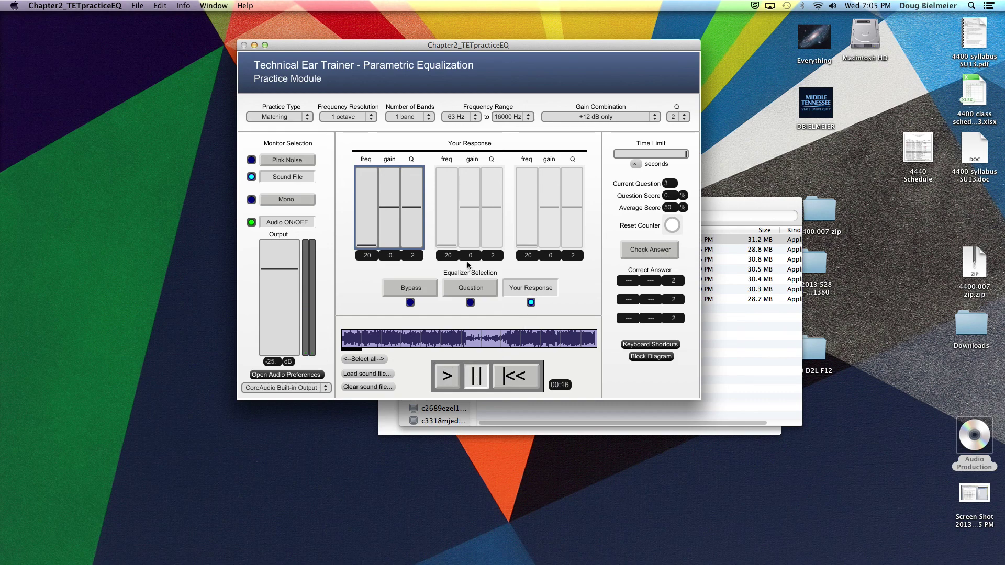
click(304, 162)
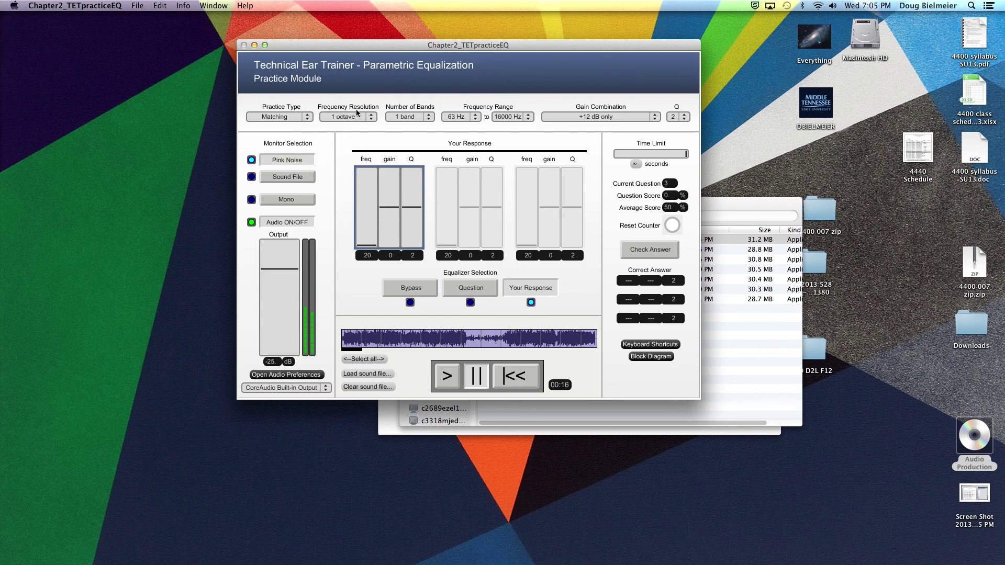
click(589, 119)
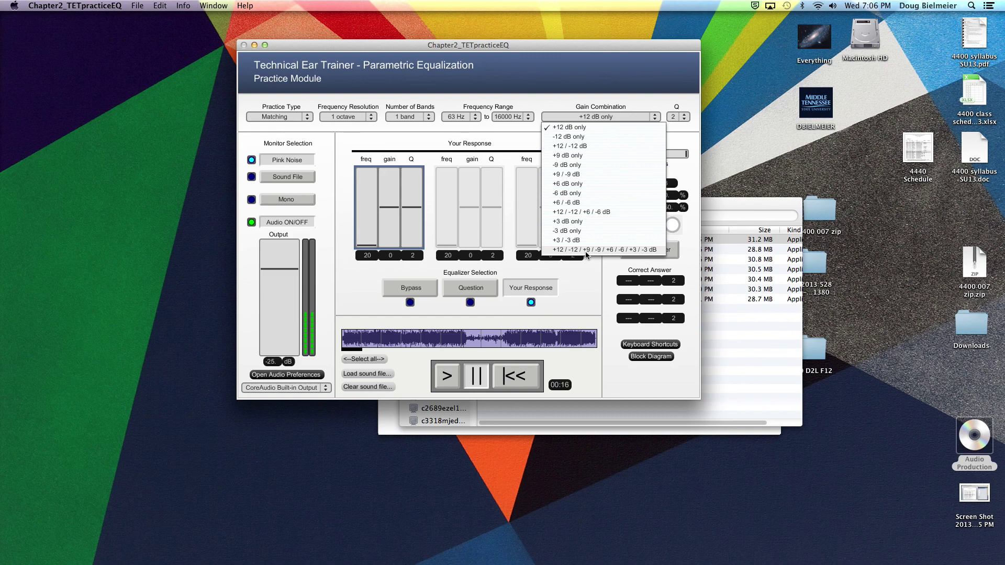
click(629, 92)
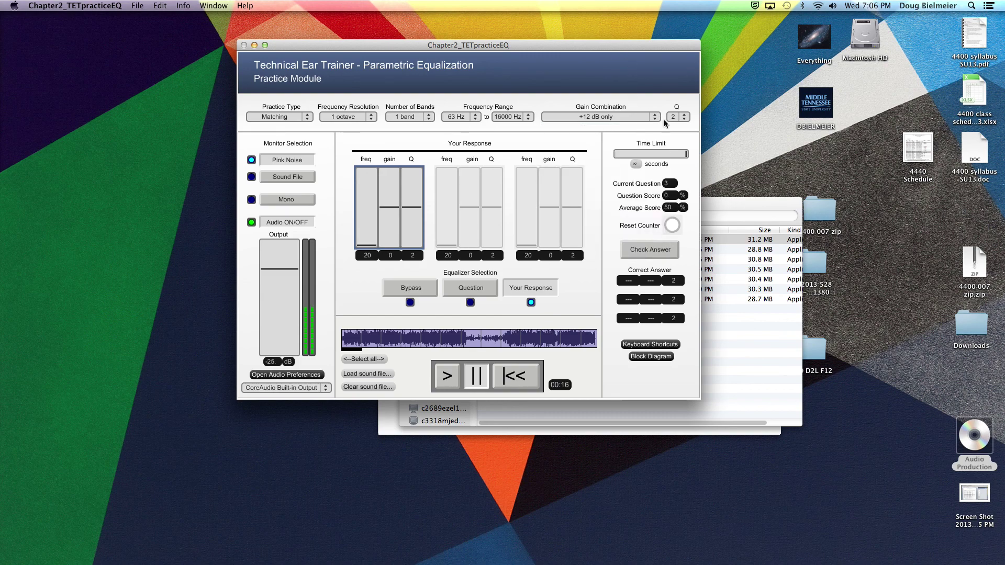
click(683, 117)
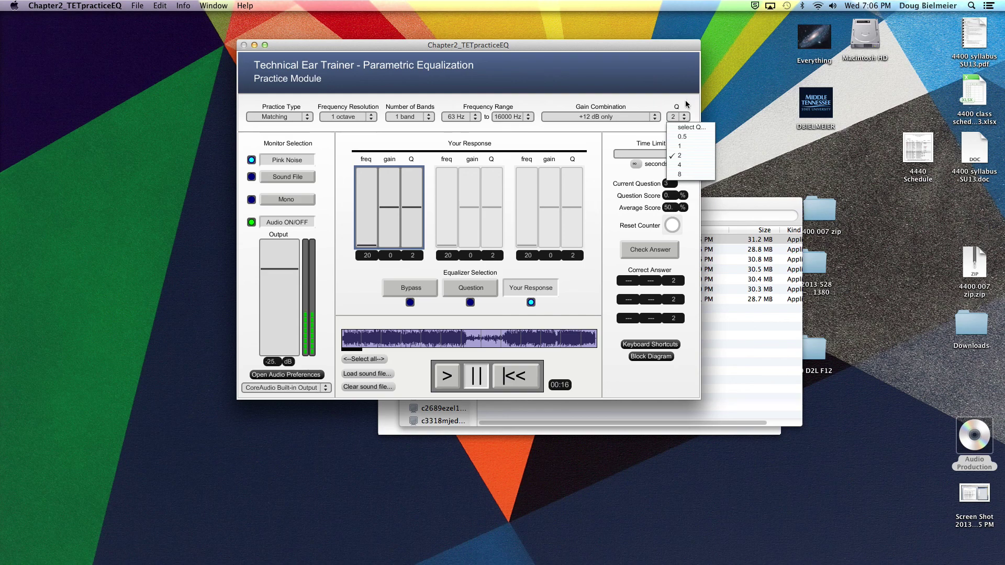
click(686, 99)
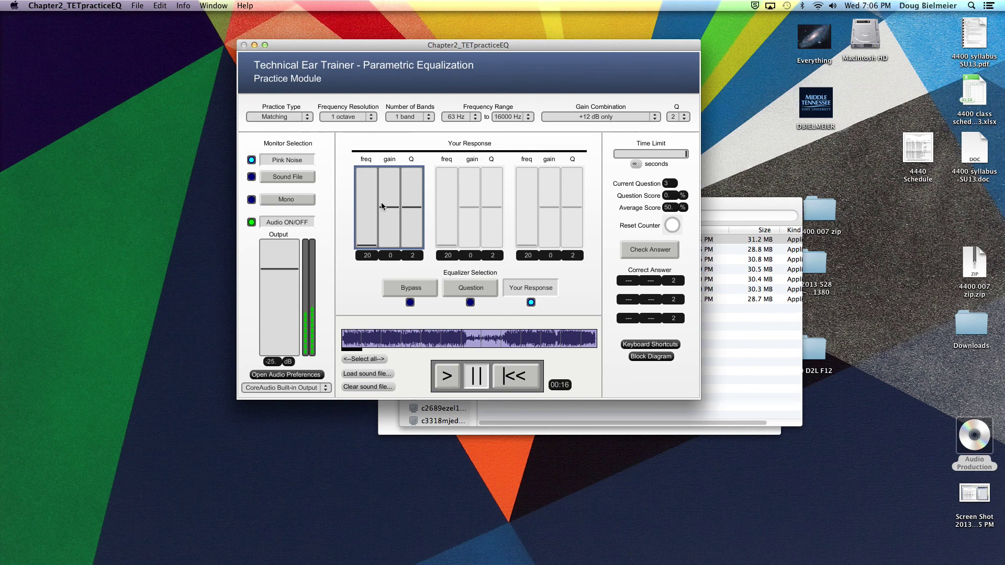
click(293, 120)
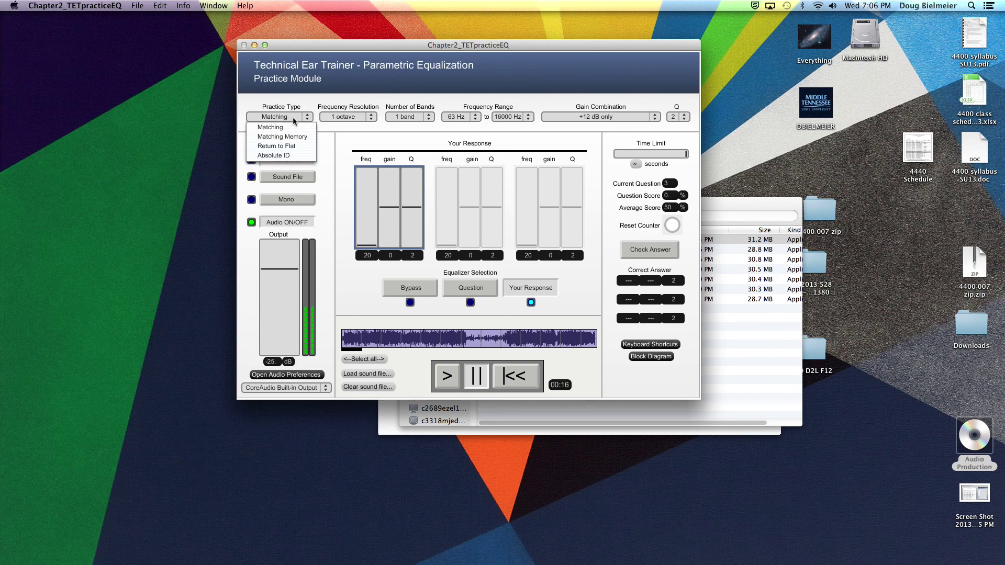
click(544, 134)
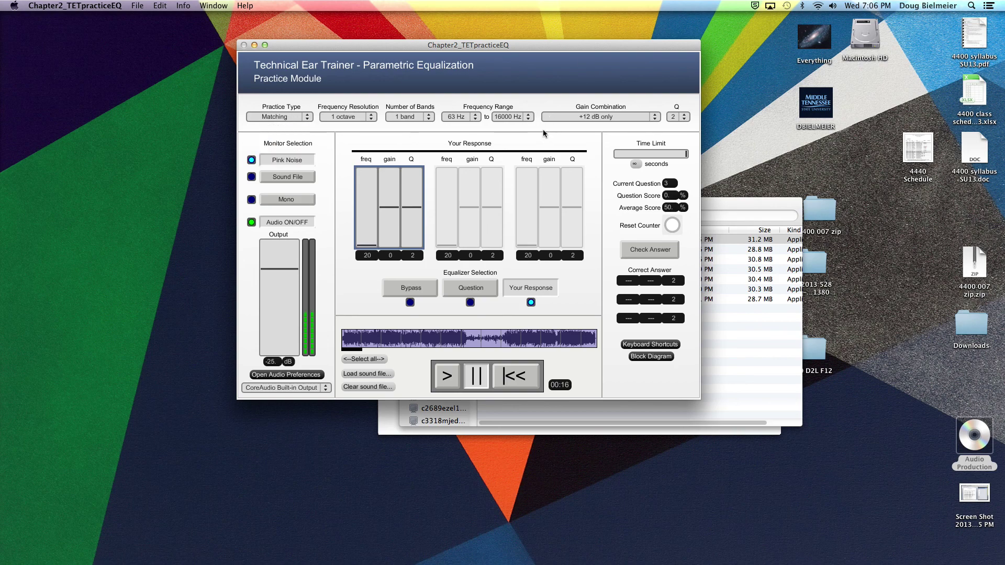